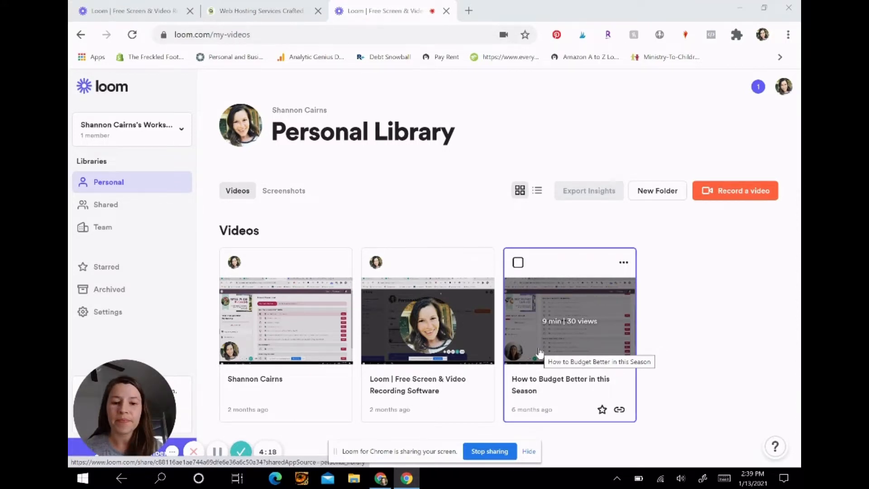
Step: Switch to the SiteGround site and log in to the customer account, filling in the account password
click(281, 11)
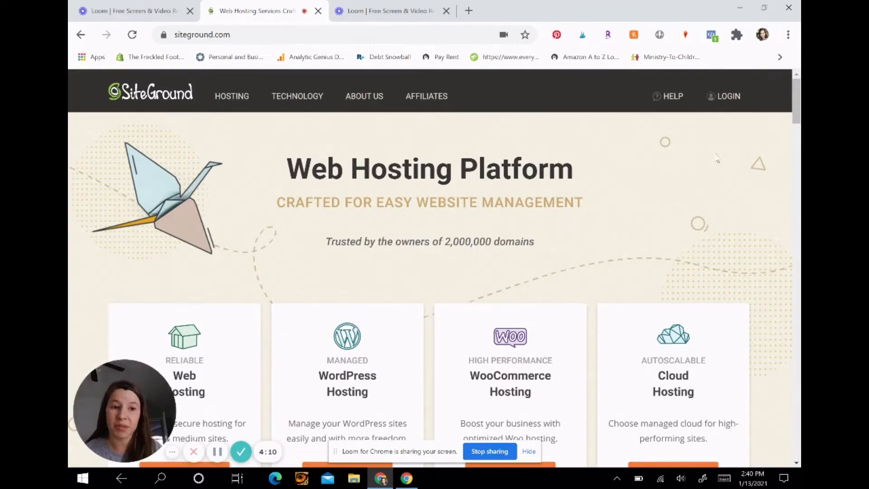
click(726, 98)
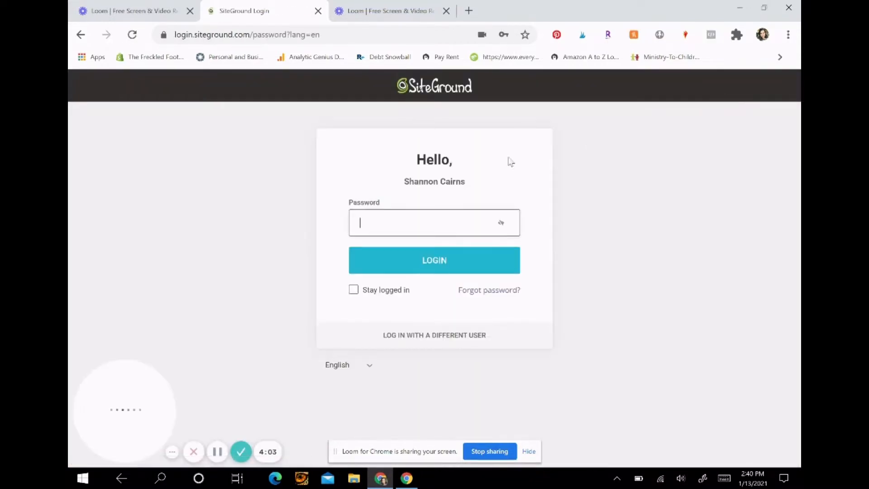
click(435, 221)
click(426, 263)
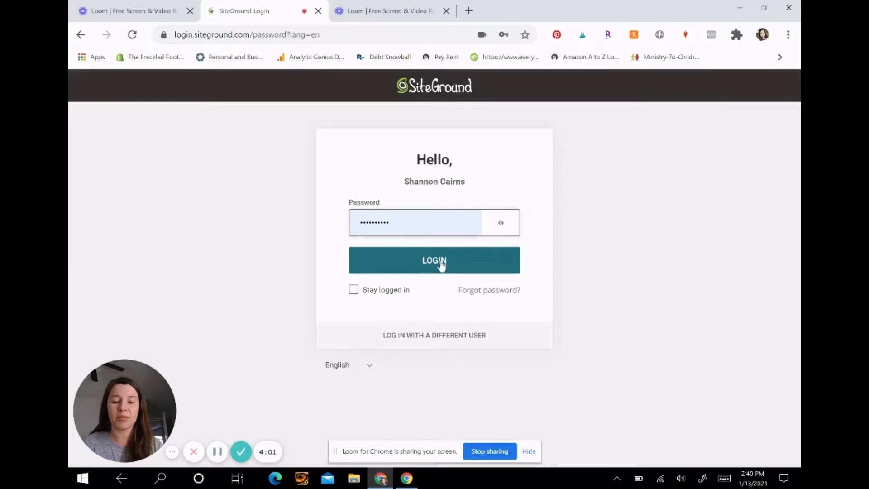
click(442, 265)
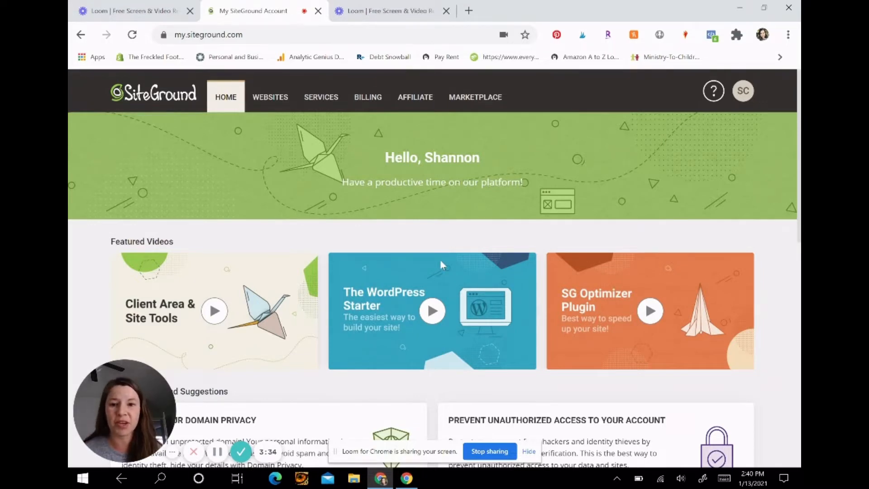
Step: Start a new shared hosting order, select the StartUp plan, and review its plan details and payment summary
click(329, 102)
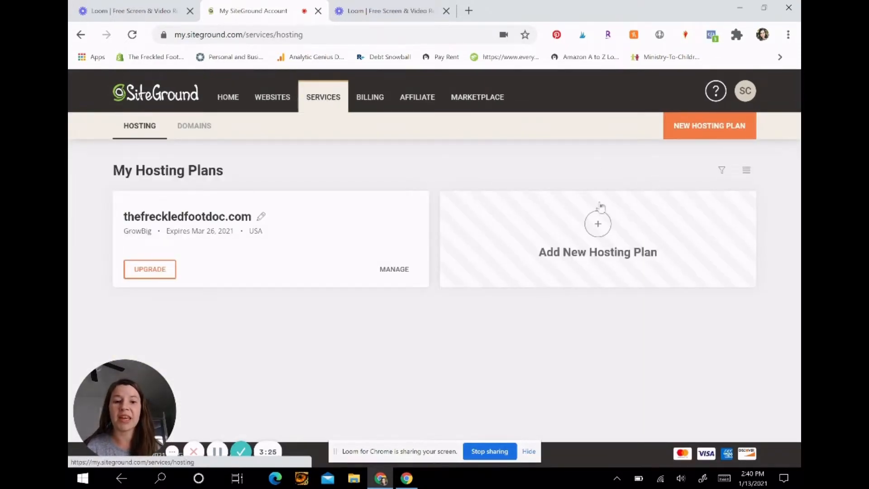
click(598, 223)
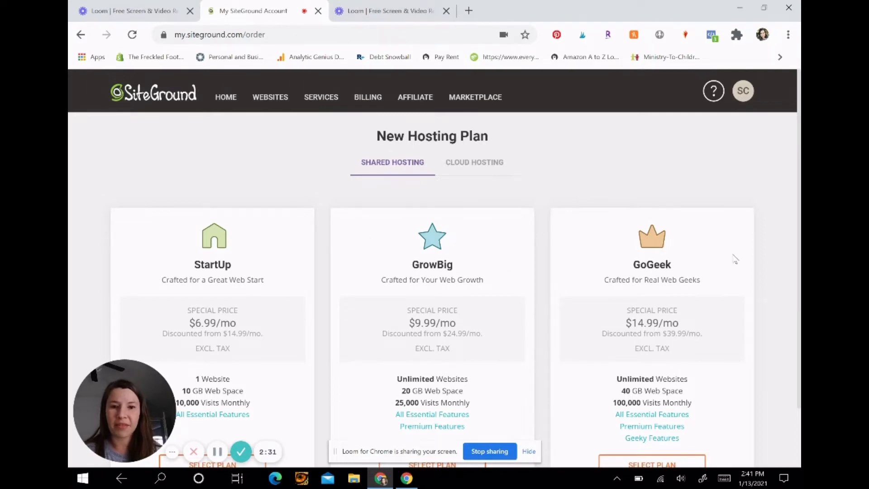
scroll(272, 362, down, 1)
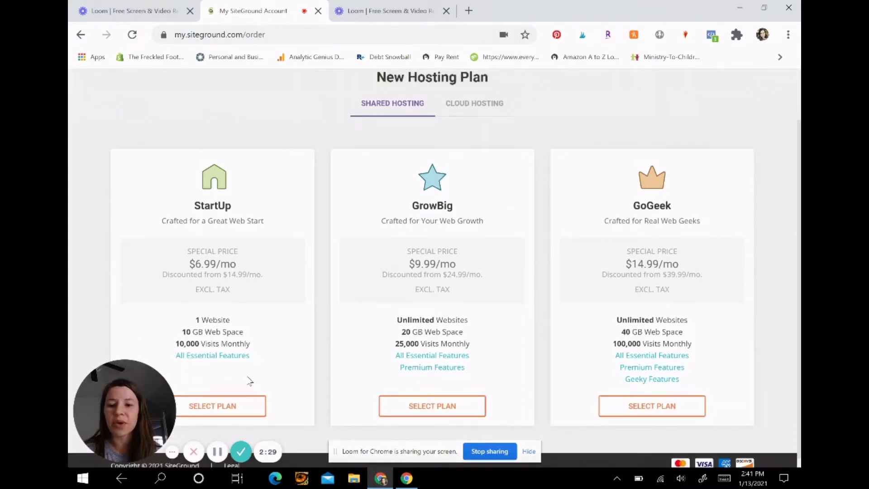
click(234, 409)
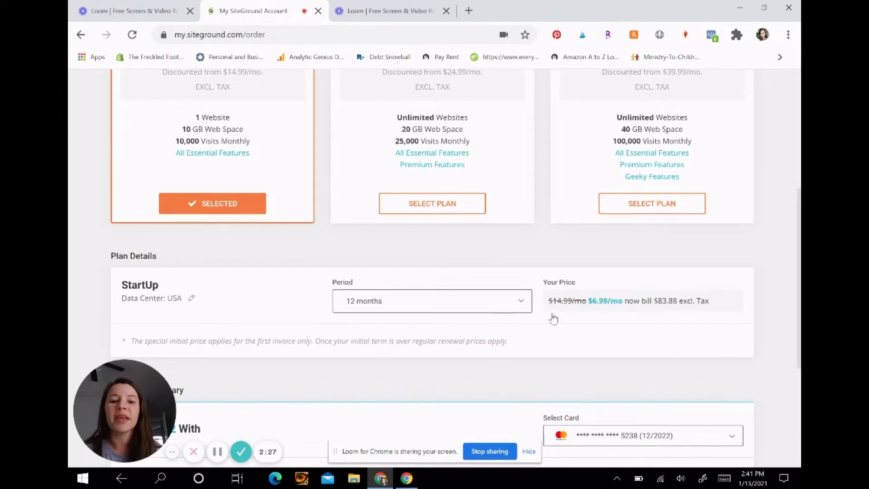
drag(799, 253, 800, 379)
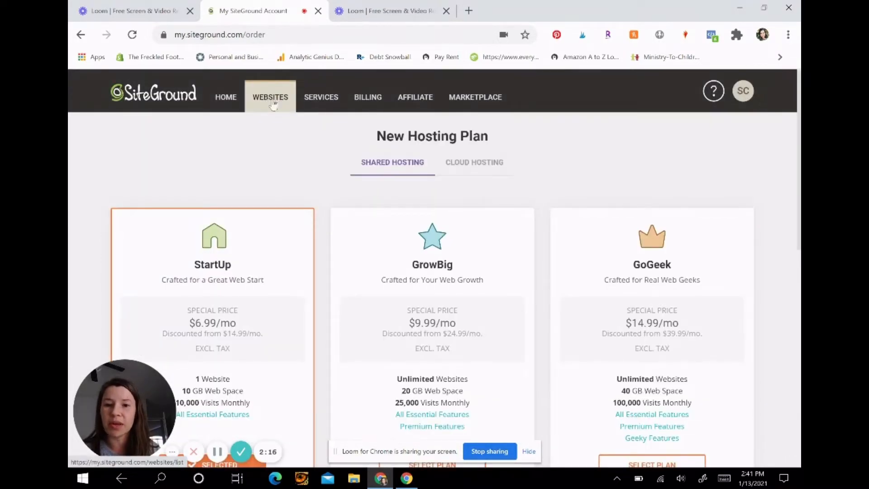
Step: Start a new domain order in the account's services and search for shannonhelpsyoublog.com
click(326, 111)
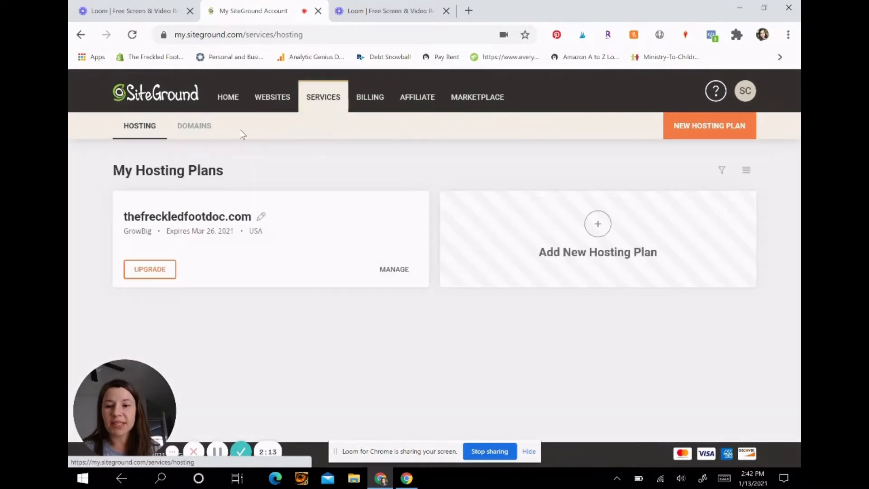
click(199, 128)
click(709, 131)
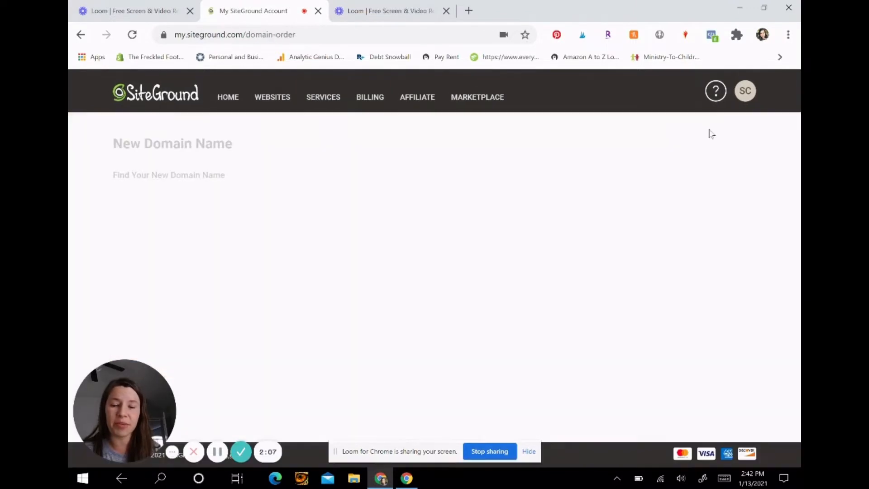
click(272, 336)
text(sh)
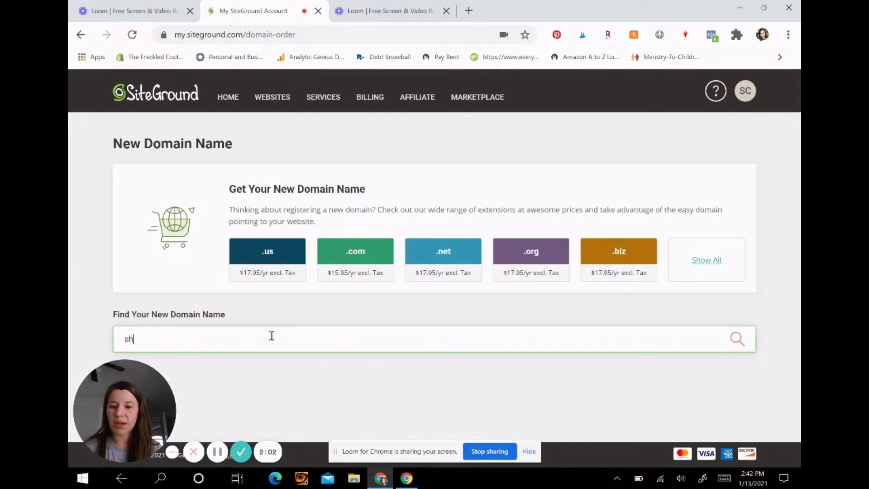
text(annonhelps)
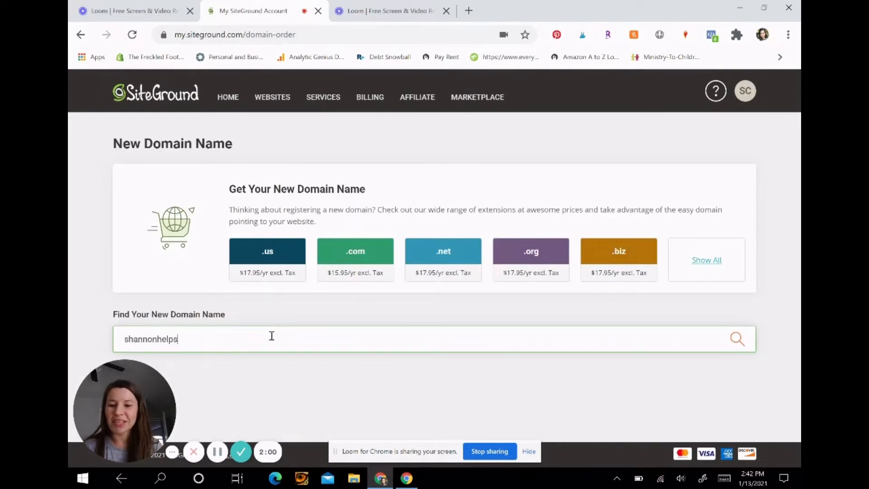
text(youblog.com)
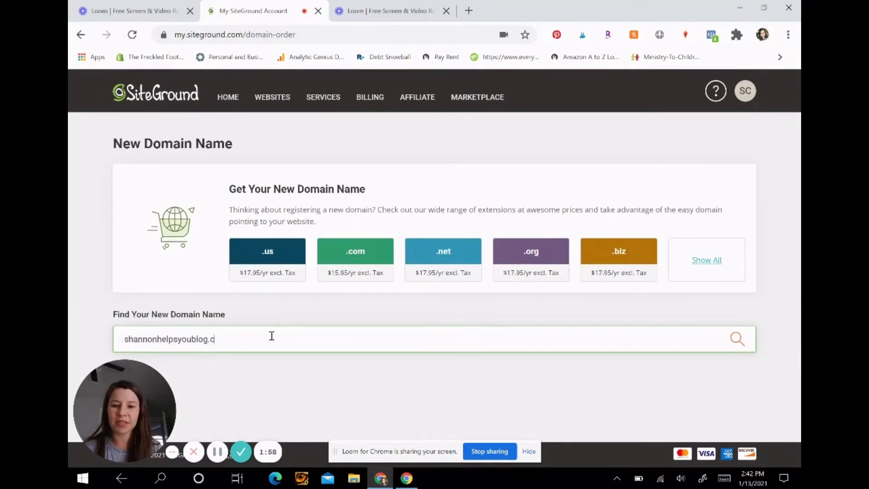
click(740, 341)
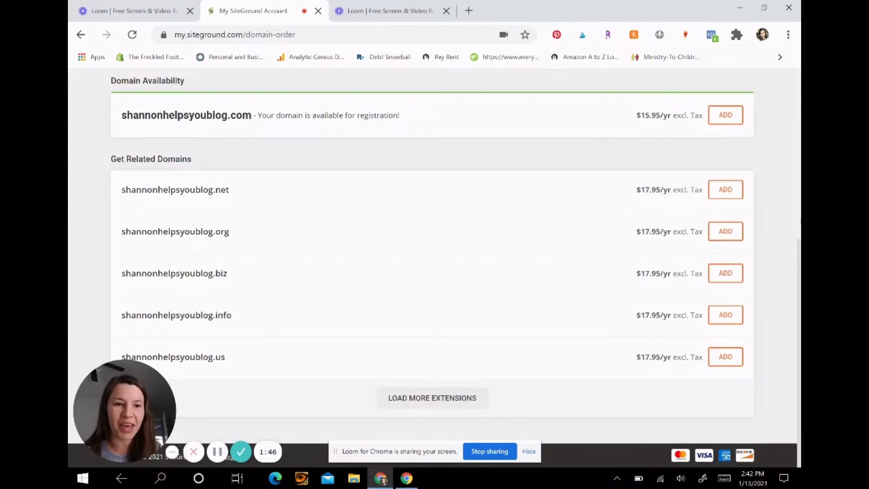
Step: Add shannonhelpsyoublog.com to the order, agree to the Terms of Service and Privacy Policy, and pay for the domain
click(720, 125)
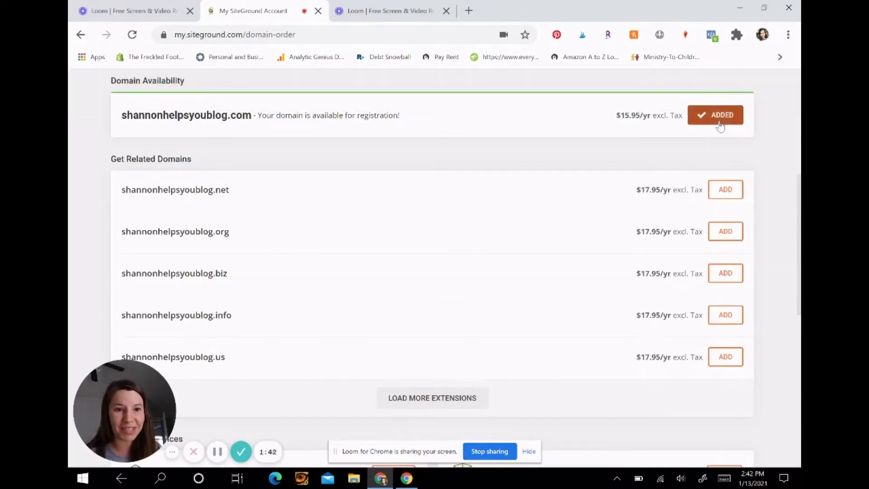
scroll(487, 335, down, 6)
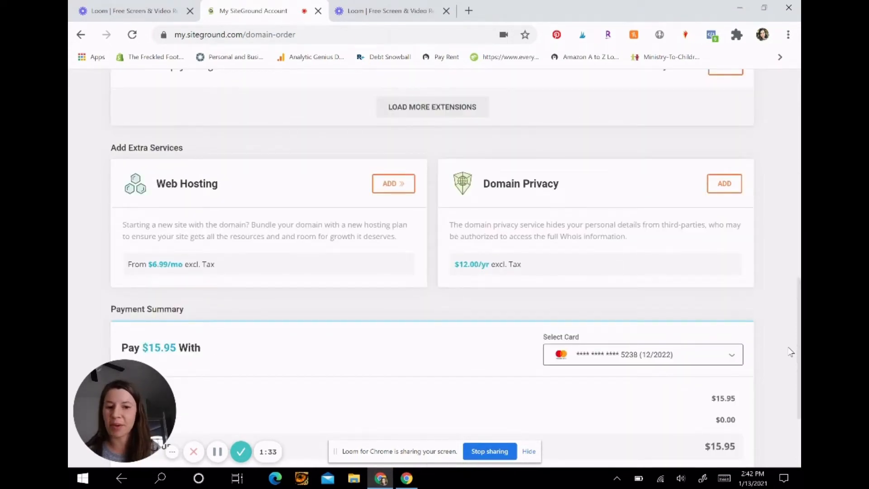
scroll(799, 350, down, 3)
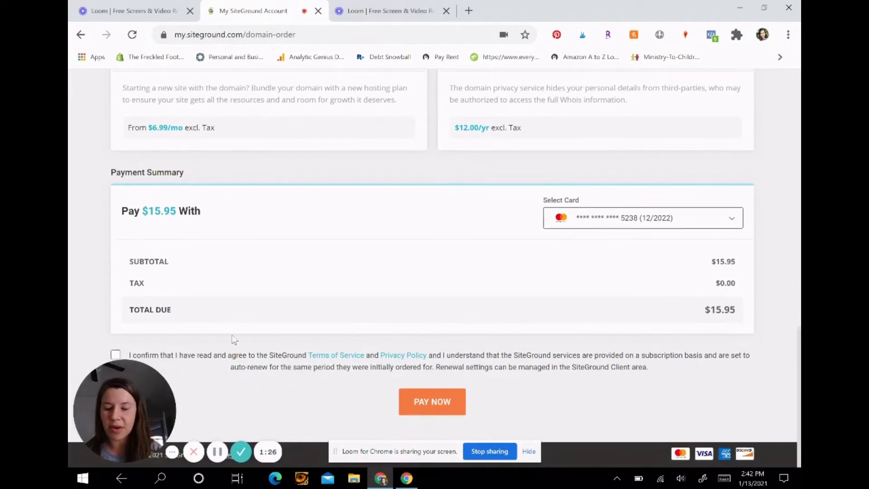
click(115, 355)
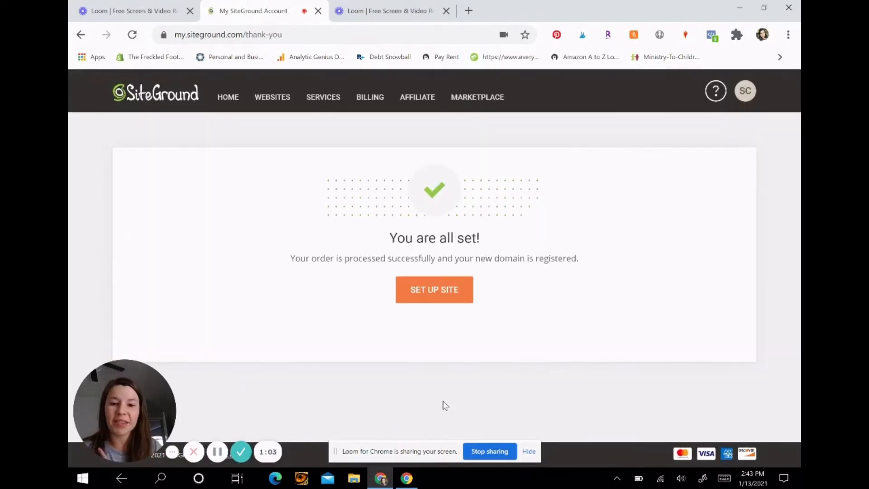
Step: Try to open the Addon Domain tool in cPanel from the new domain's site setup
click(434, 292)
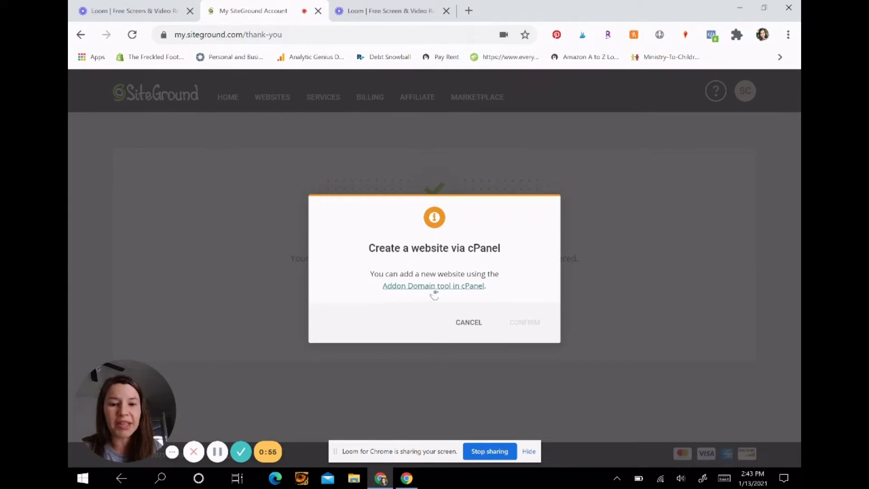
click(435, 290)
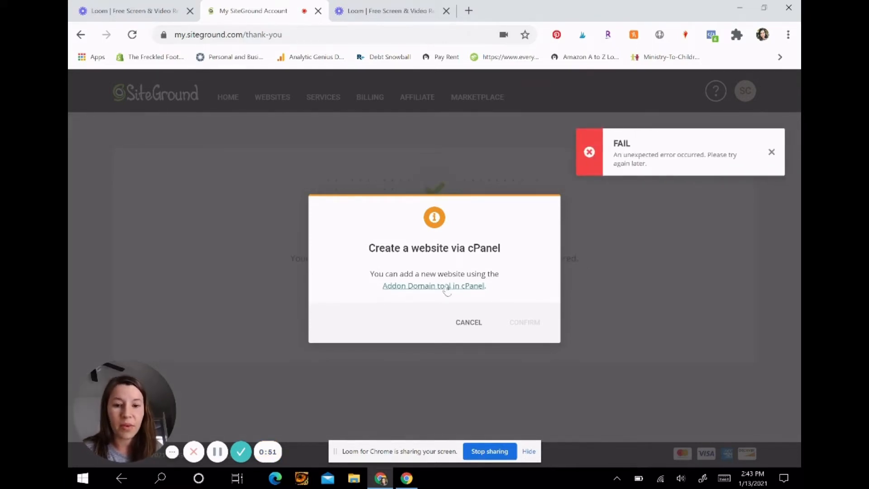
click(771, 152)
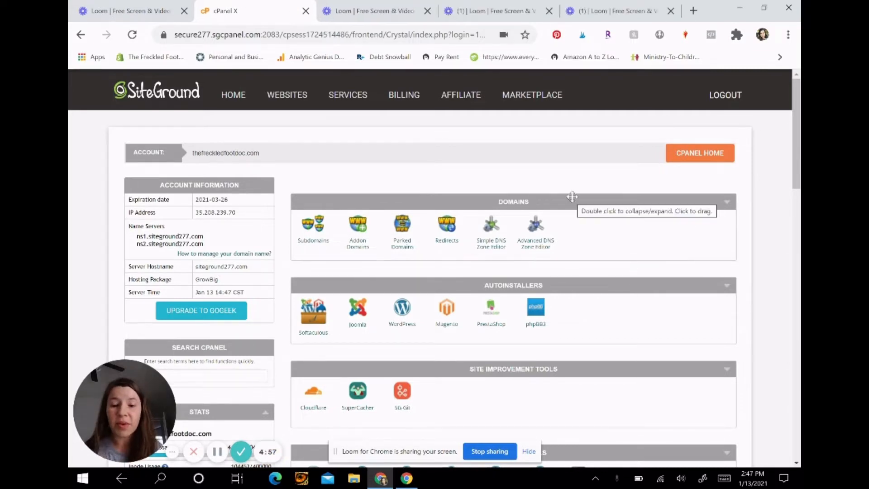
Step: Create the addon domain shannonhelpsyoublog.com in cPanel with the subdomain shannonhelpsyoublog, filling in the FTP account password
click(360, 226)
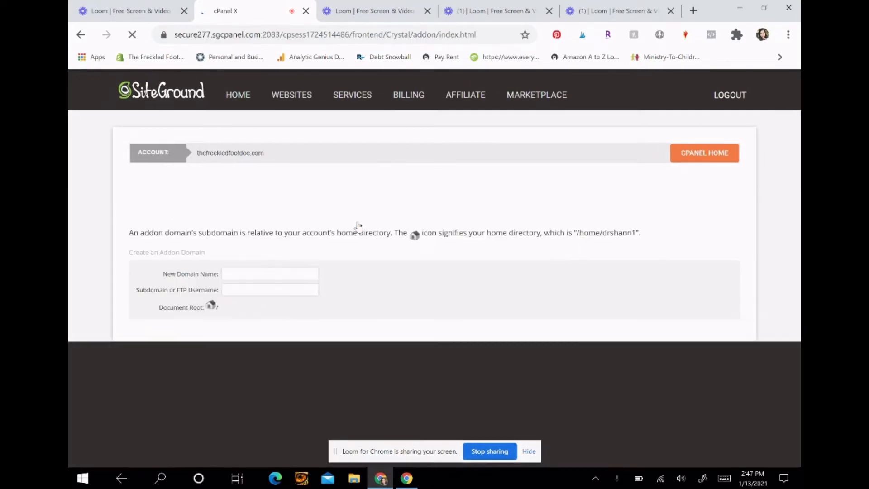
click(234, 274)
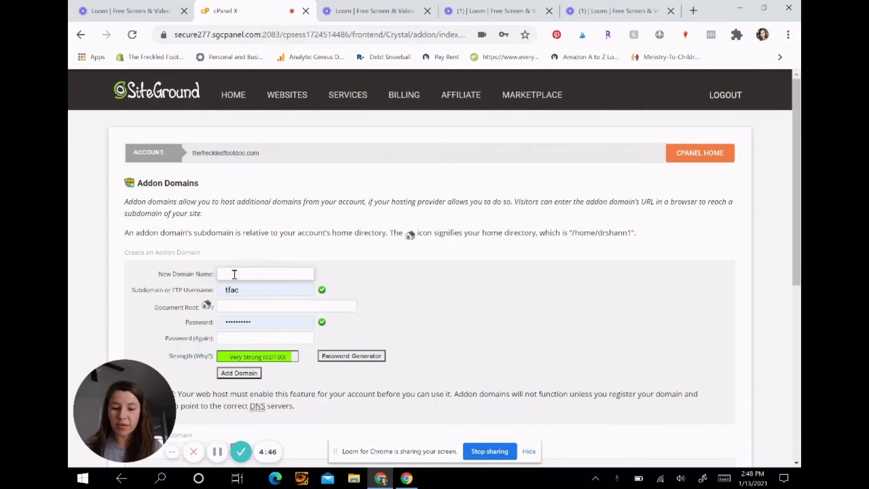
text(shannonhe)
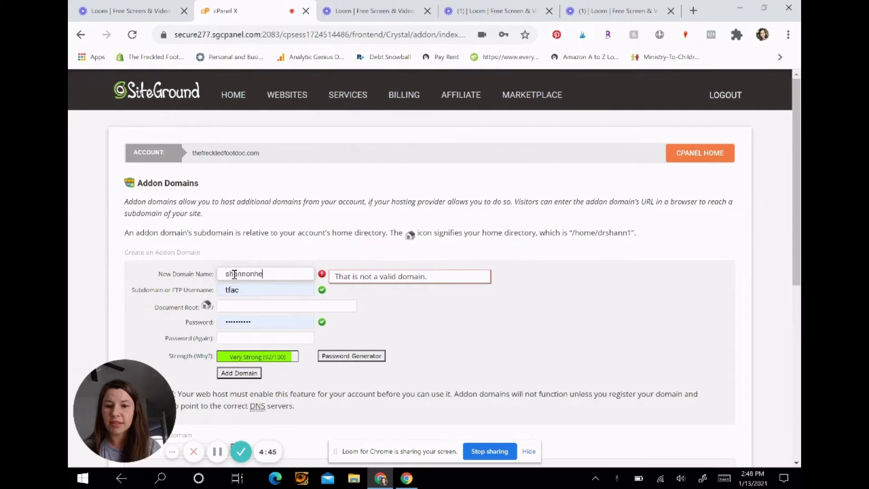
text(lpsyoublog.com)
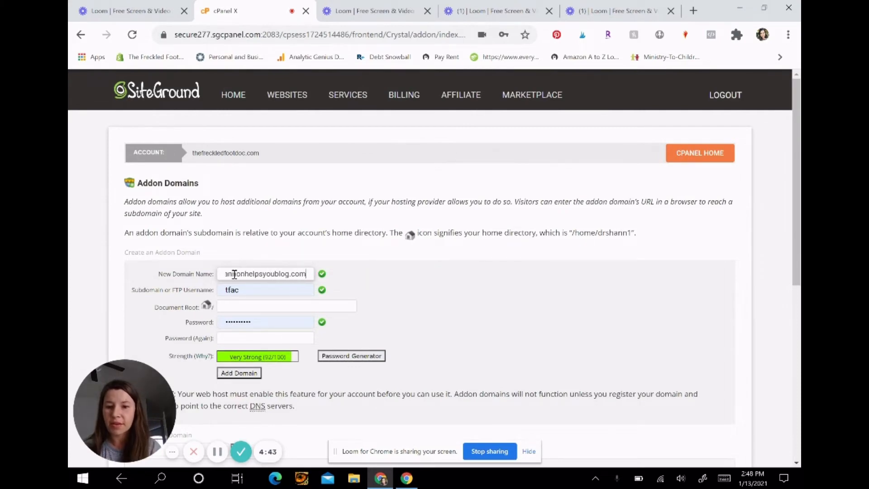
click(398, 292)
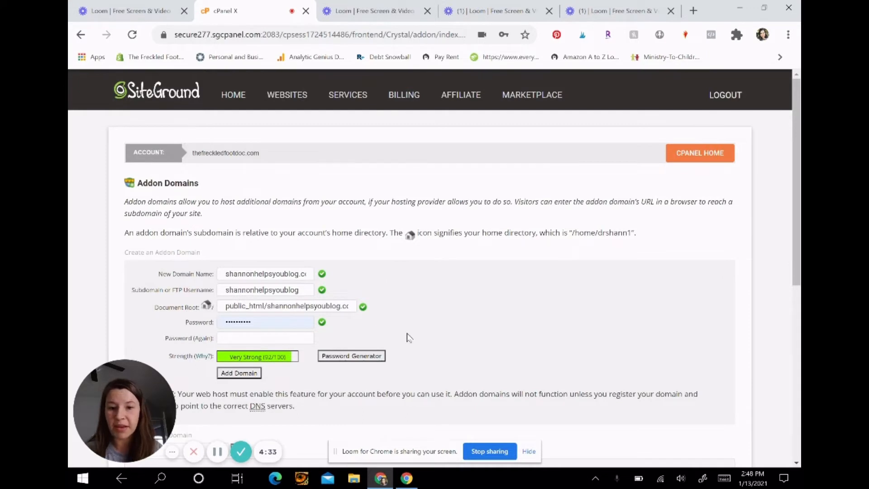
click(298, 324)
click(235, 373)
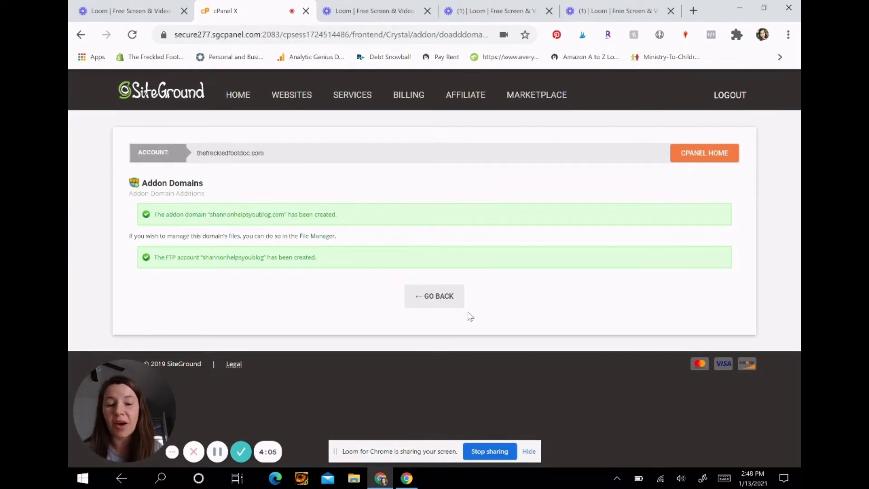
Step: Start a WordPress installation from the cPanel home and choose shannonhelpsyoublog.com as the installation domain
click(693, 163)
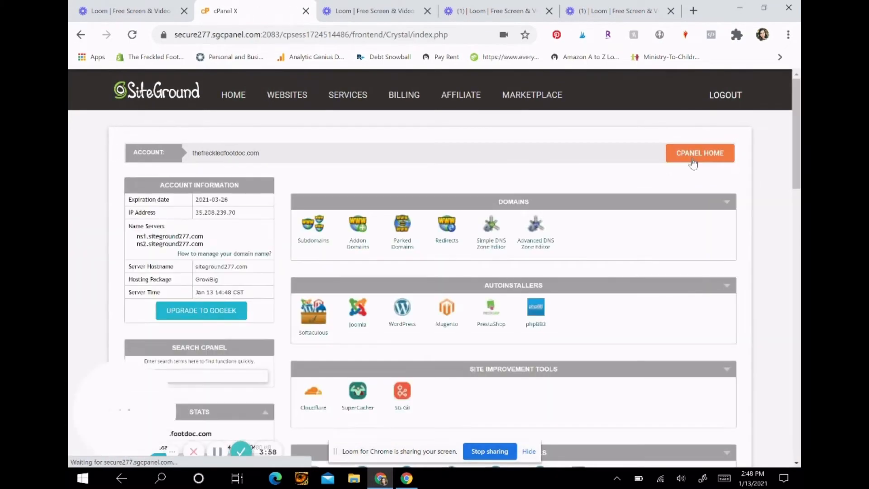
click(408, 311)
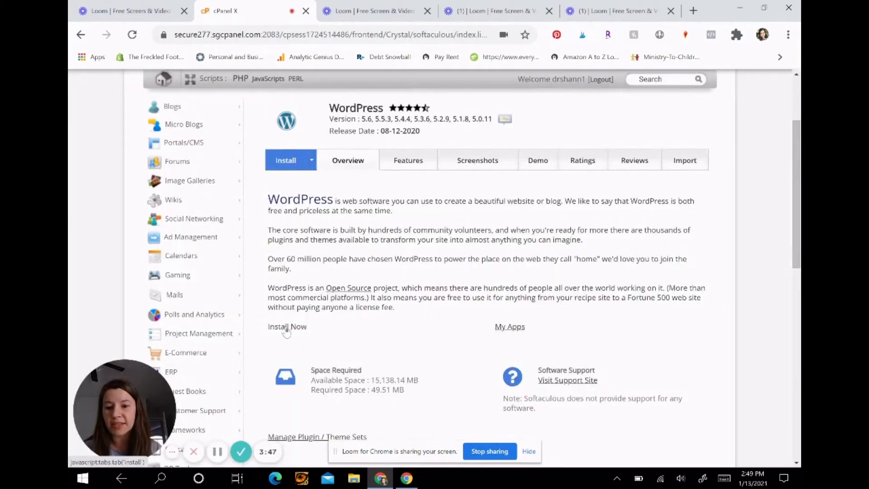
click(286, 328)
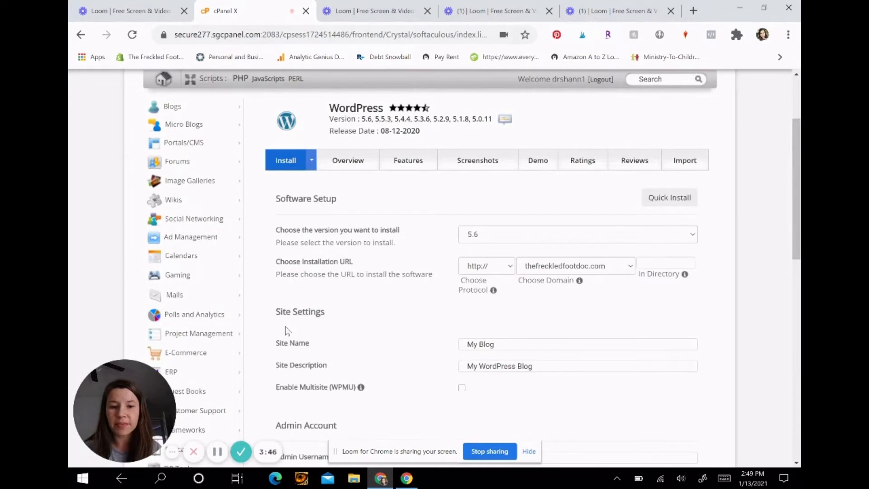
click(585, 271)
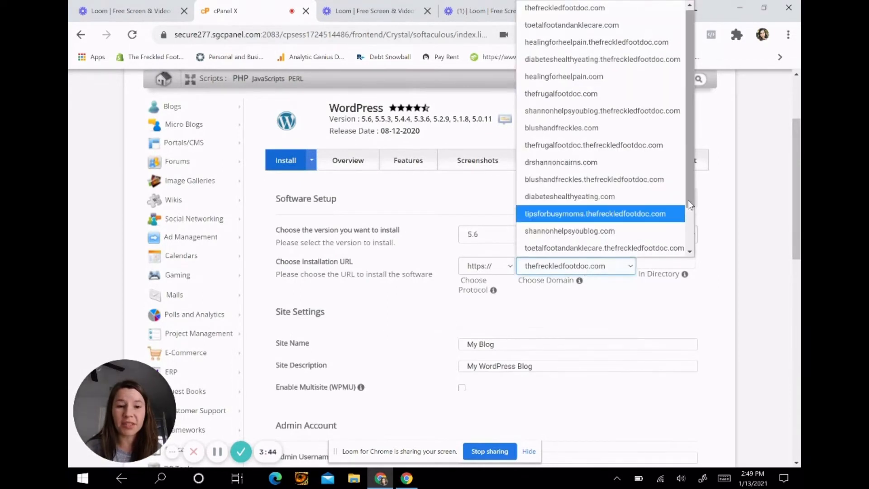
click(650, 230)
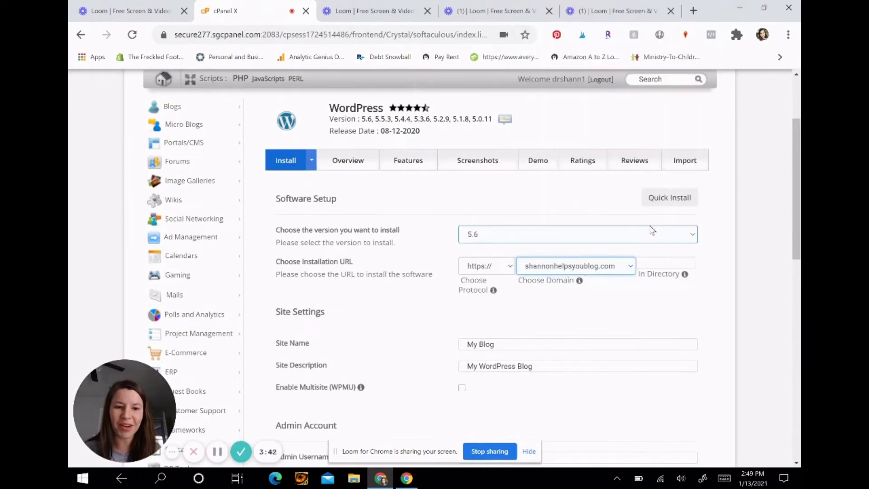
Step: Set the site name of the WordPress installation to "Shannon Helps You Blog"
triple_click(559, 124)
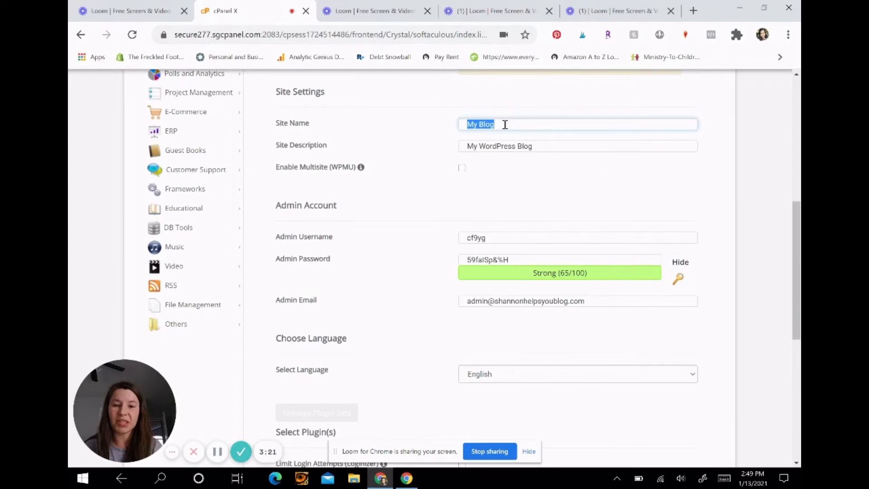
text(Shannon )
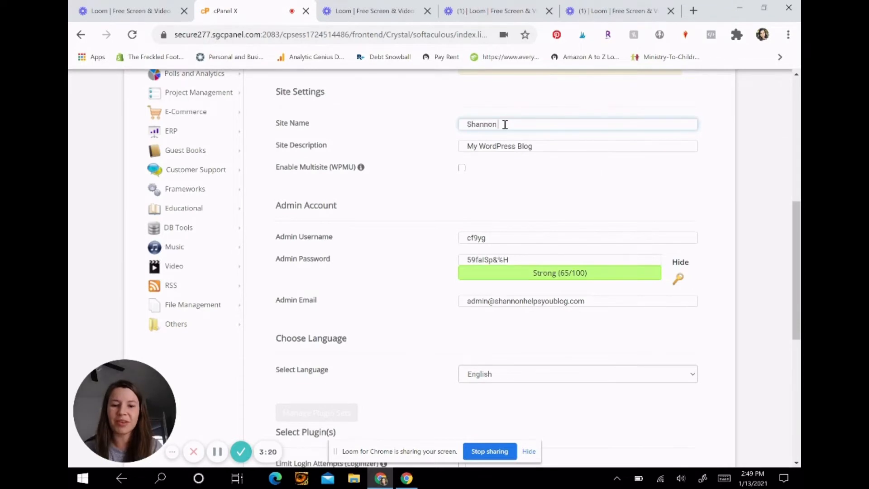
text(Helps)
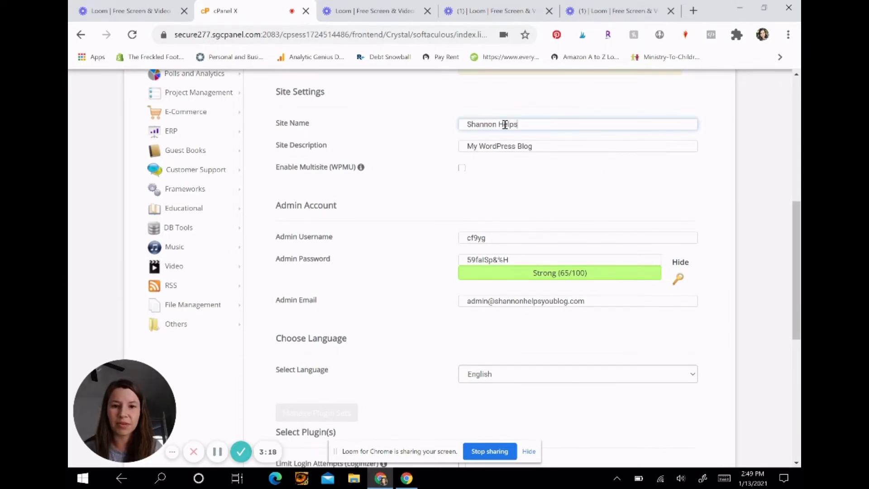
text( You Blog)
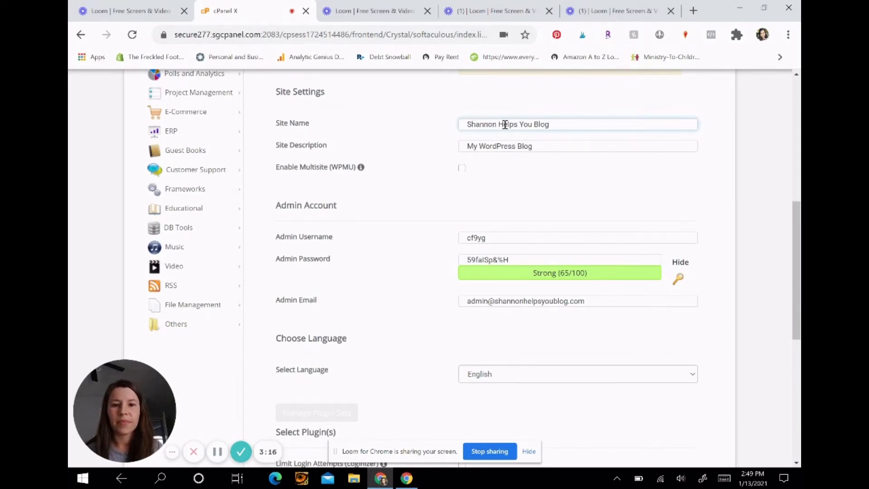
click(705, 170)
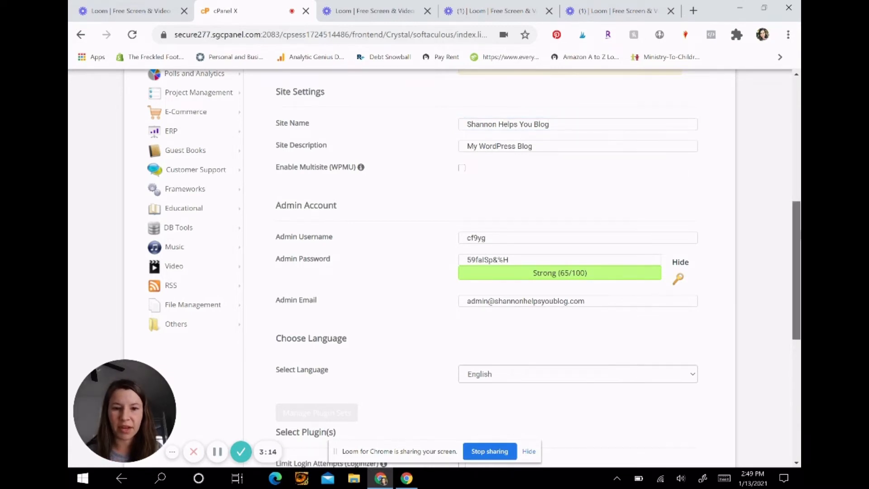
Step: Install WordPress with the remaining setup options left at their defaults, keeping WordPress Starter enabled
scroll(797, 272, down, 3)
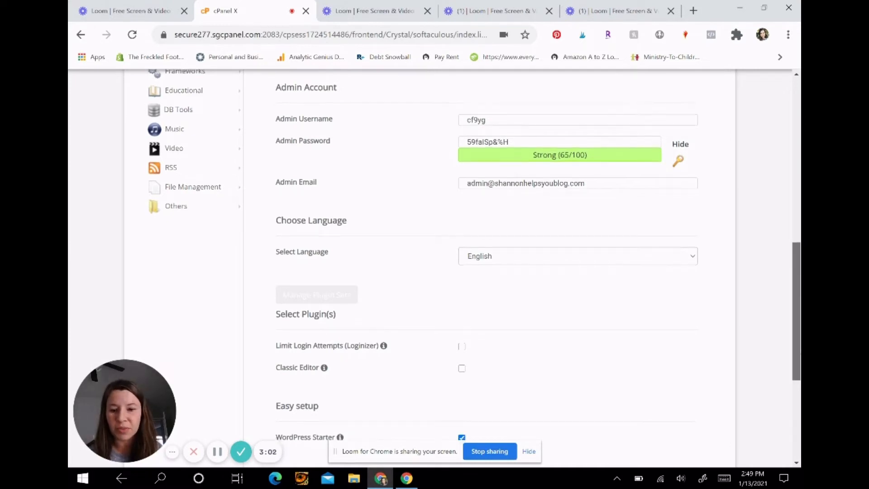
scroll(796, 313, down, 5)
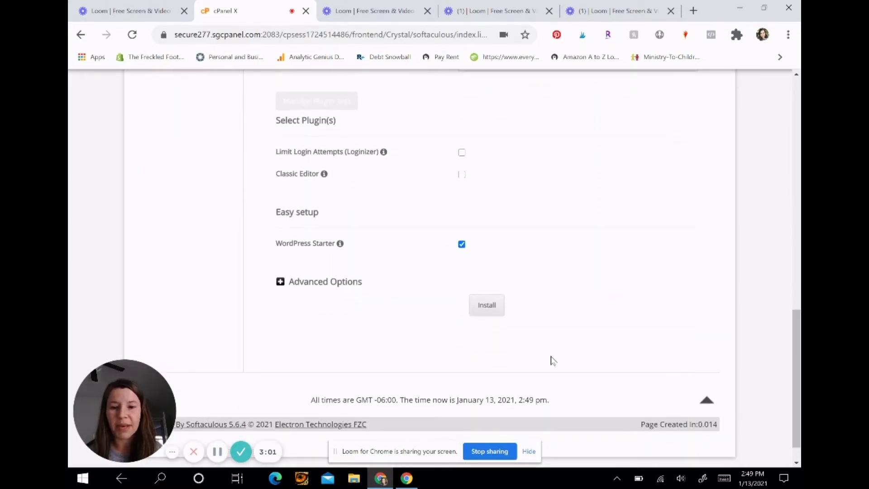
click(493, 307)
scroll(498, 311, up, 1)
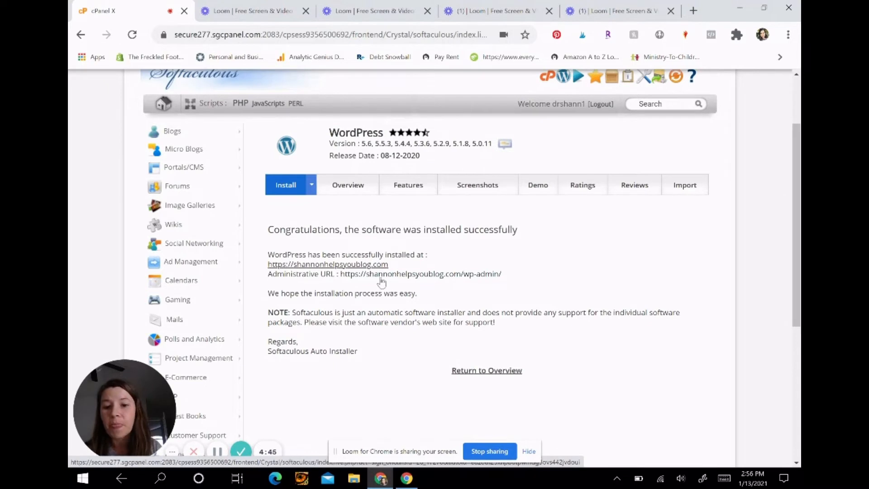
Step: Open the new site's administrative URL, start the WordPress Starter wizard, and continue with the Twenty Twenty theme
click(489, 280)
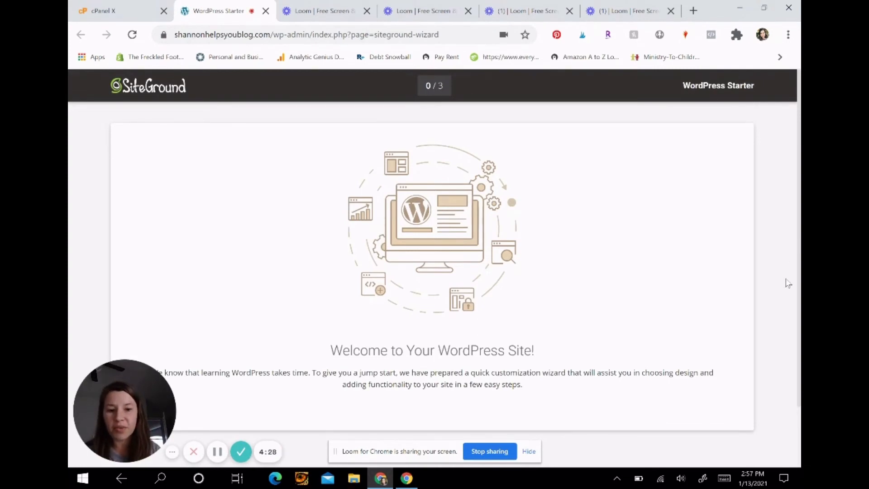
scroll(798, 277, down, 2)
click(453, 414)
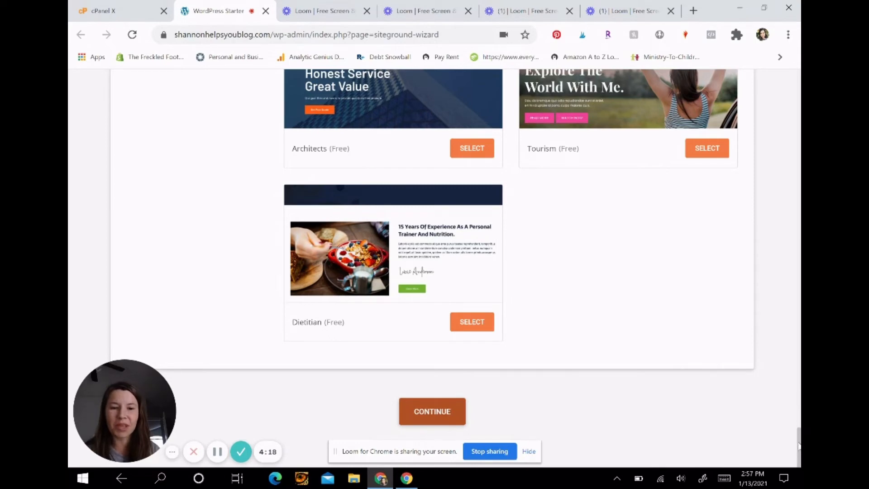
mouse_move(799, 446)
mouse_down()
mouse_move(789, 263)
mouse_move(799, 104)
mouse_up()
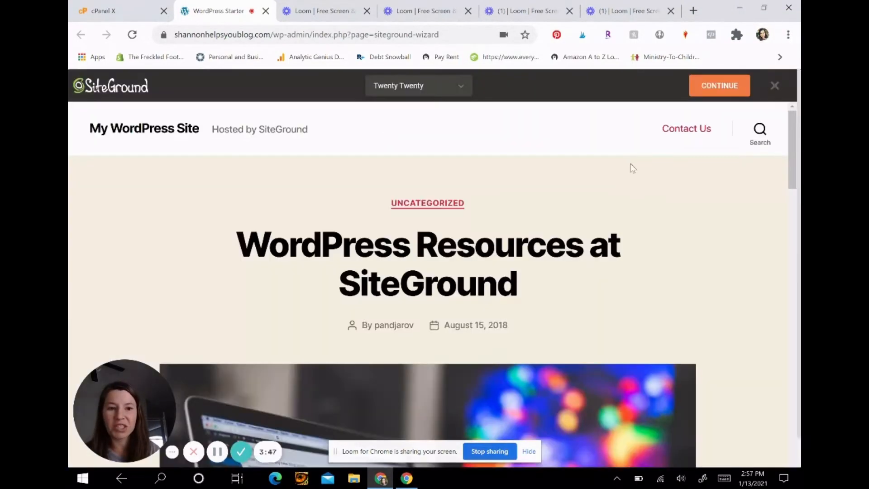
click(719, 87)
Step: Continue through the wizard's functionality and marketing plugin pages without changing the selections, and complete the setup
scroll(799, 366, down, 1)
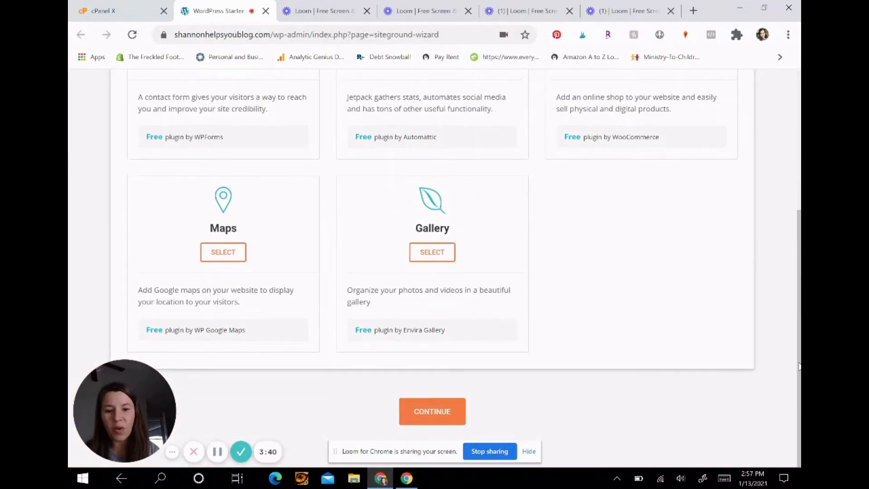
click(432, 412)
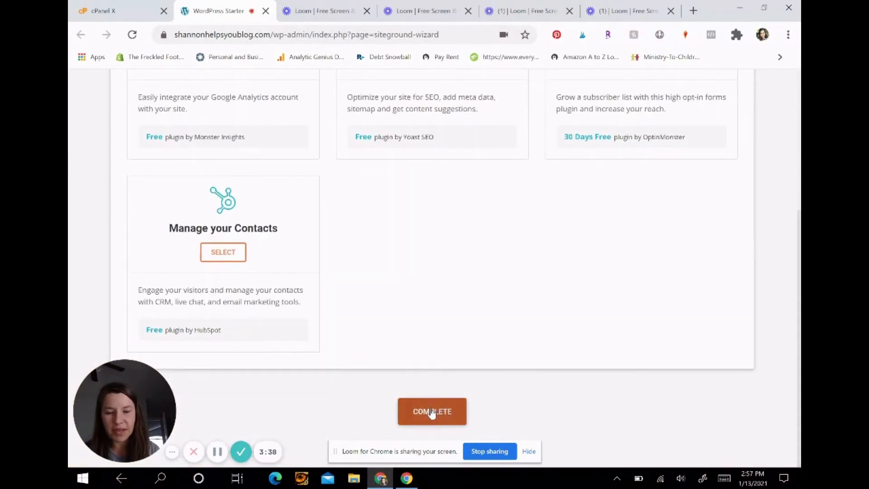
click(431, 412)
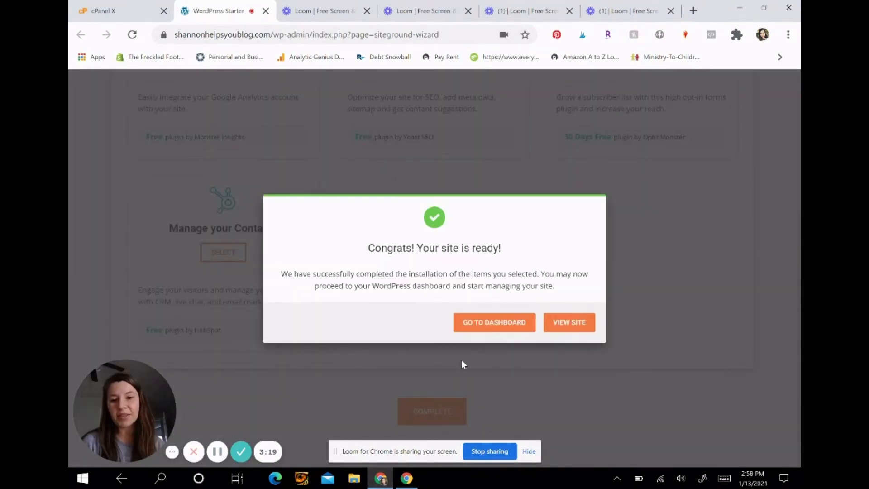
Step: Go to the WordPress dashboard and start a new post, dismissing the block editor welcome guide
click(467, 329)
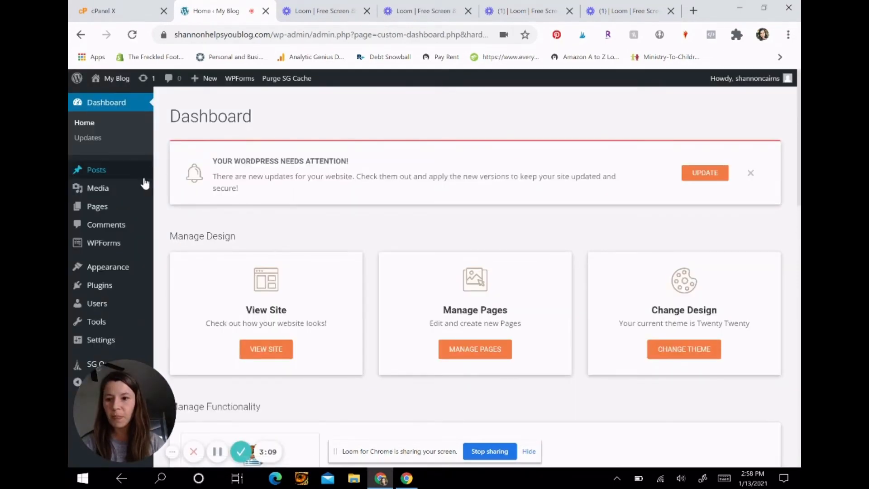
mouse_move(114, 179)
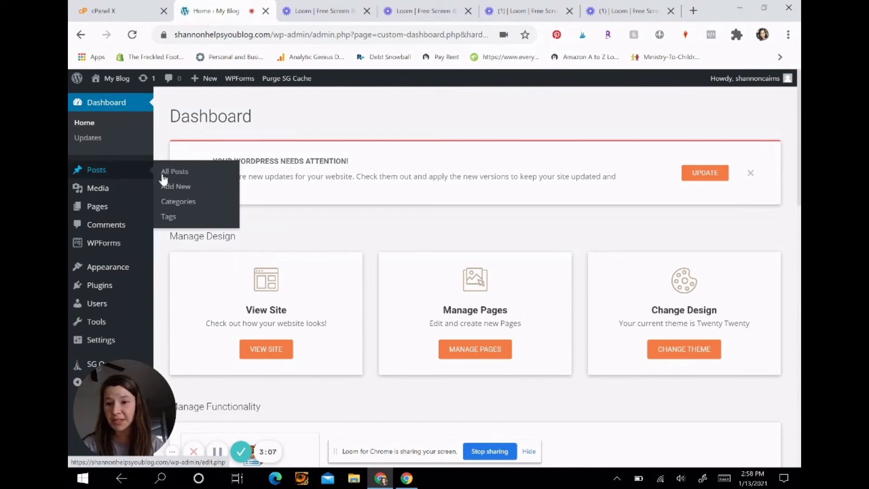
click(182, 192)
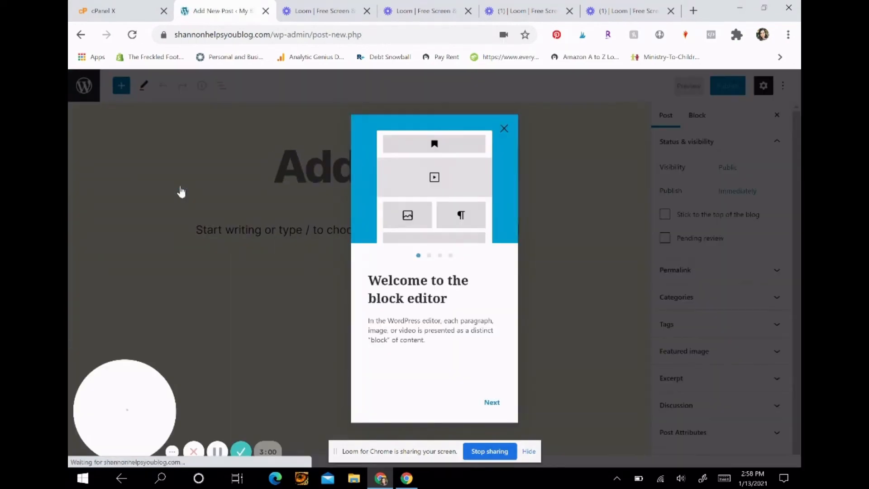
click(504, 129)
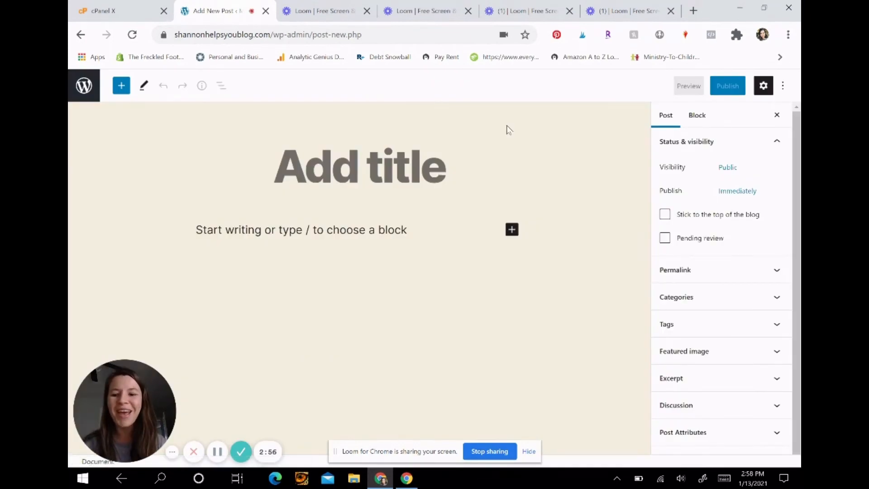